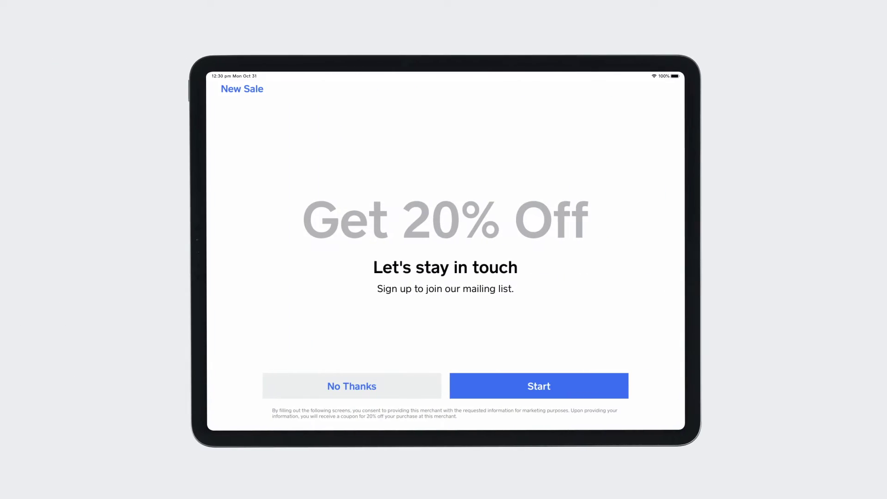
Enter the customer's email on the Get 20% Off sign-up screen and submit it for the coupon.
left_click(539, 383)
left_click(445, 257)
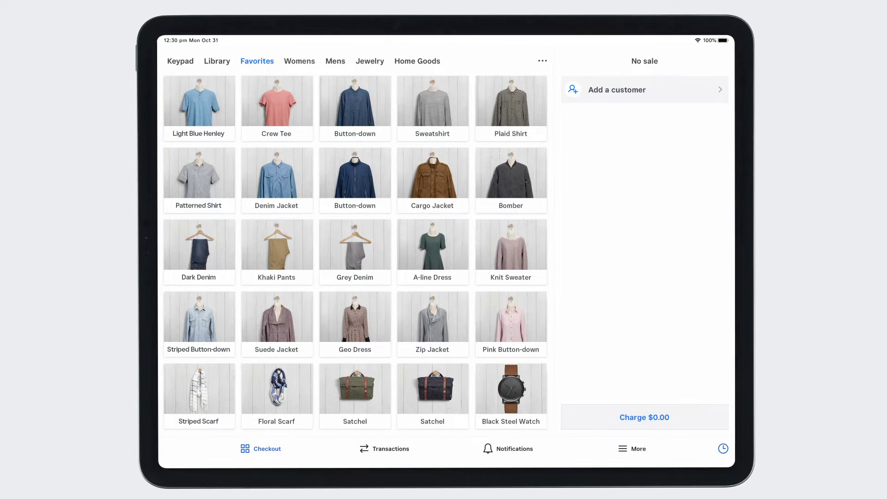
Switch on Collect customer data after sale under Settings > Customers > Sign-up screen.
left_click(631, 449)
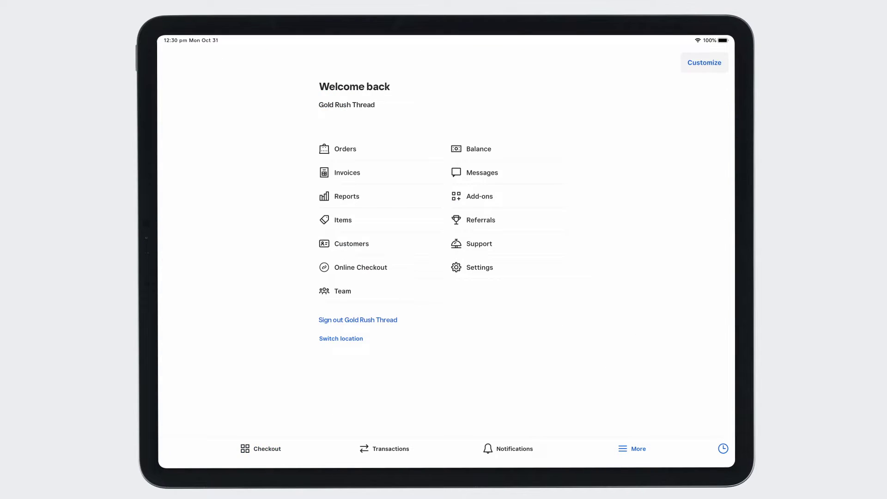
left_click(475, 267)
left_click(194, 224)
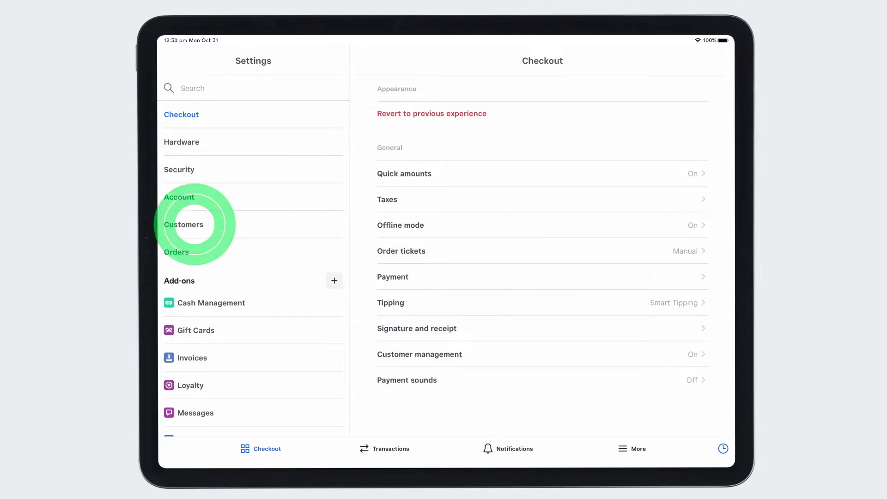
left_click(189, 270)
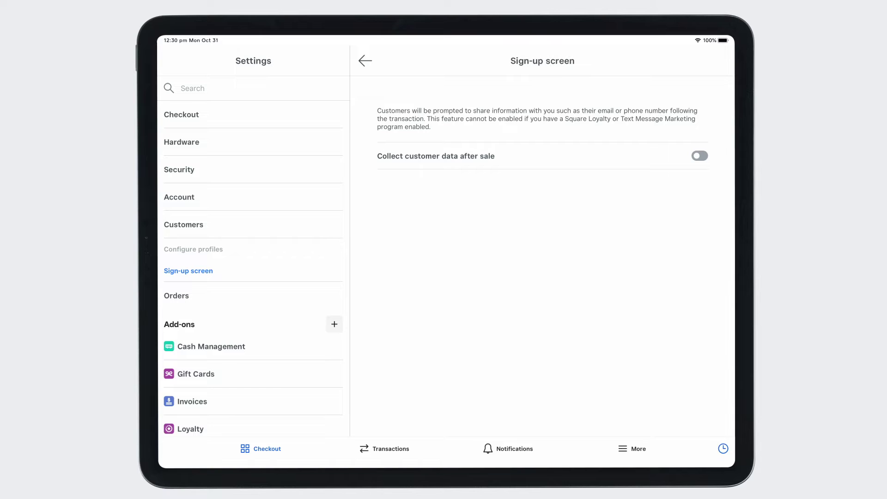
left_click(699, 155)
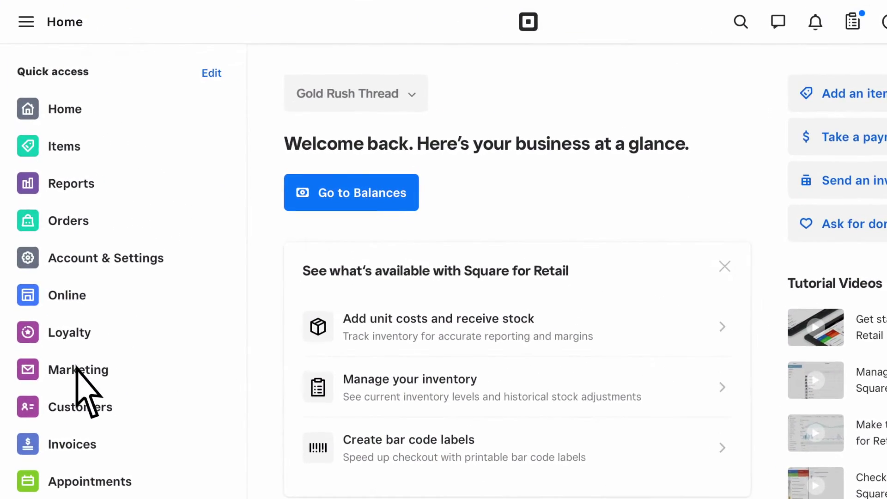
Start a Marketing campaign from the Offer a coupon template and go to its Design editor.
left_click(217, 268)
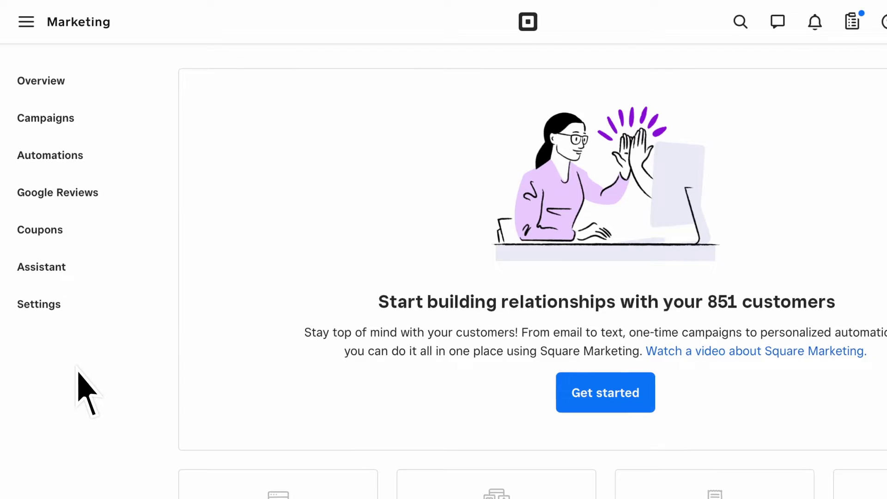
left_click(605, 392)
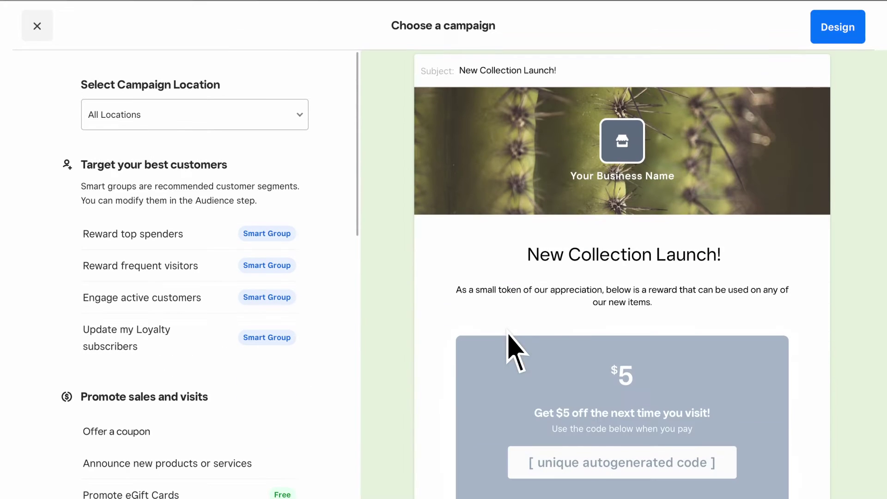
scroll(341, 275, "down", 7)
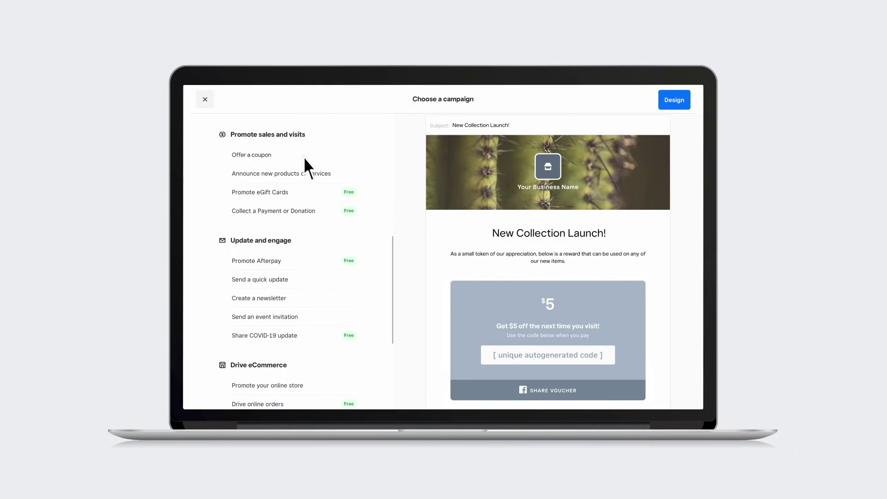
left_click(303, 156)
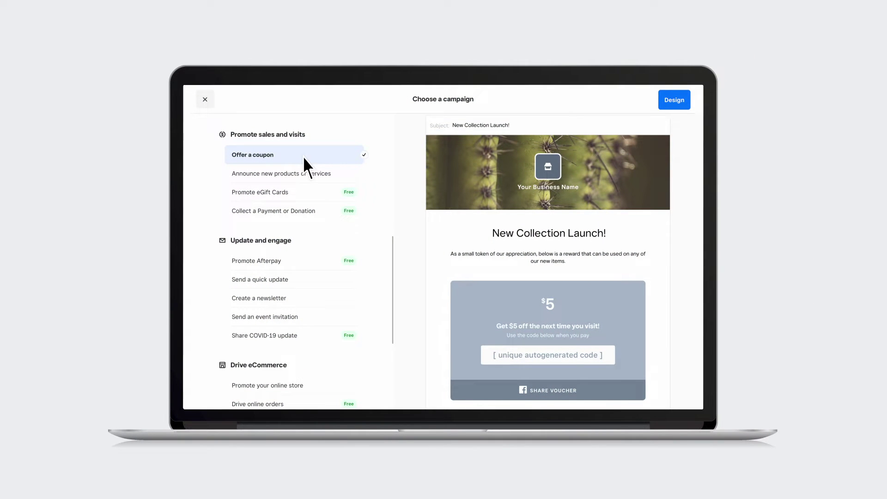
left_click(674, 99)
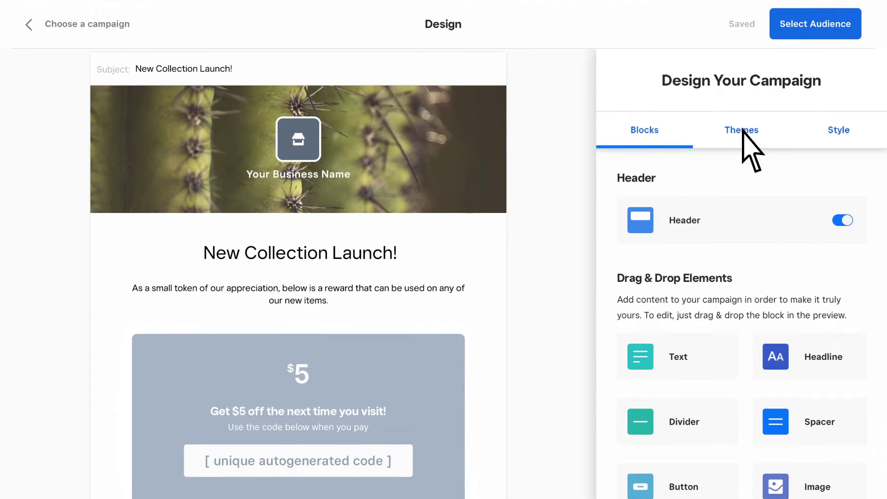
Preview the Fresh and Branch email themes, then return to the Custom theme.
left_click(711, 139)
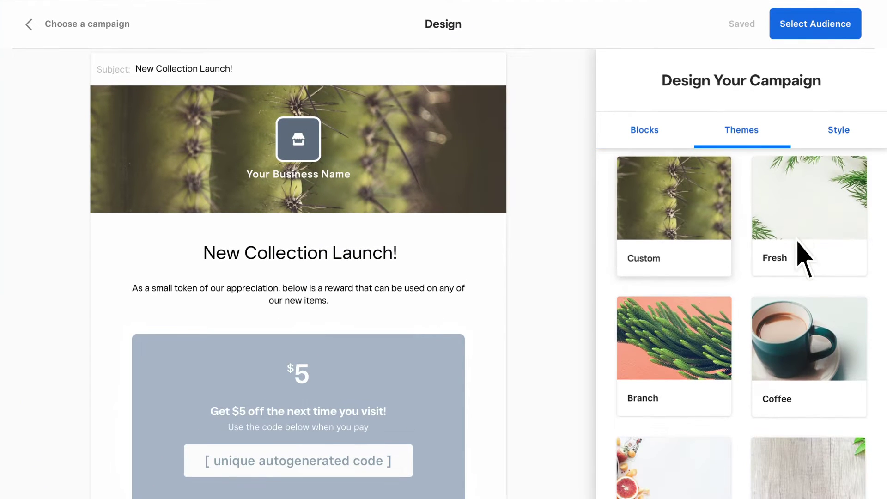
left_click(771, 251)
left_click(710, 340)
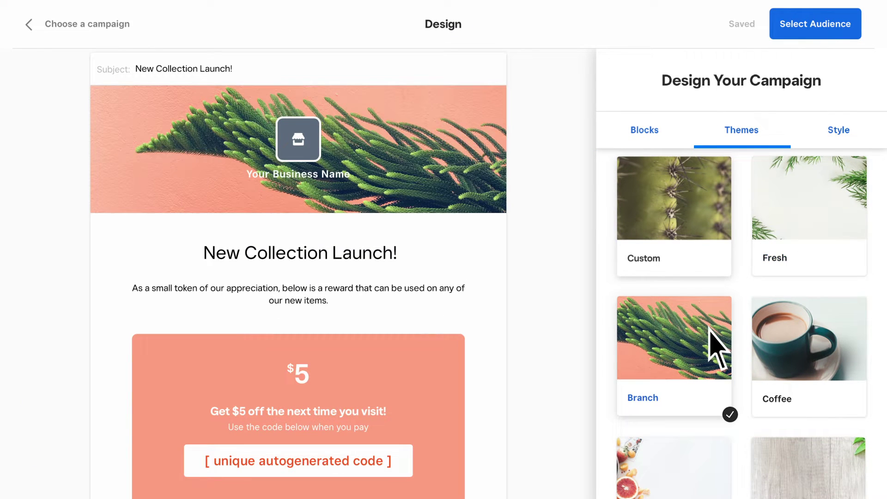
left_click(712, 272)
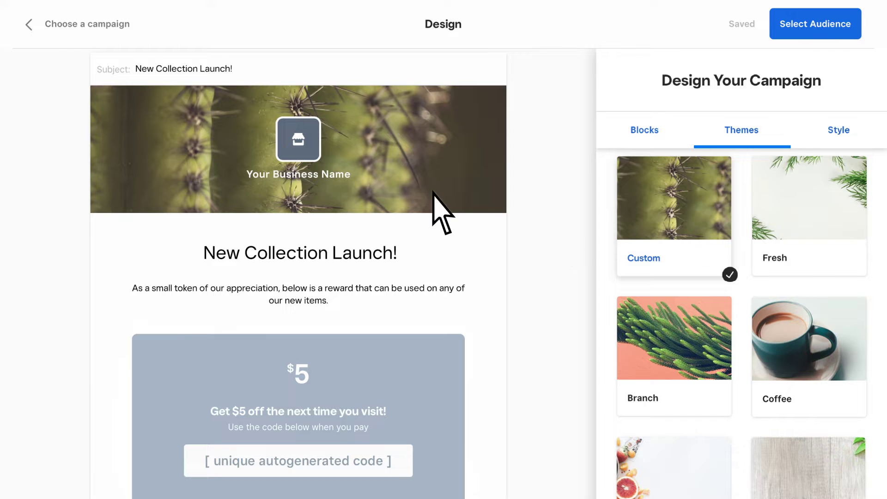
Replace the header image with a clothing-rack photo found by searching free photos for 'retail'.
left_click(439, 210)
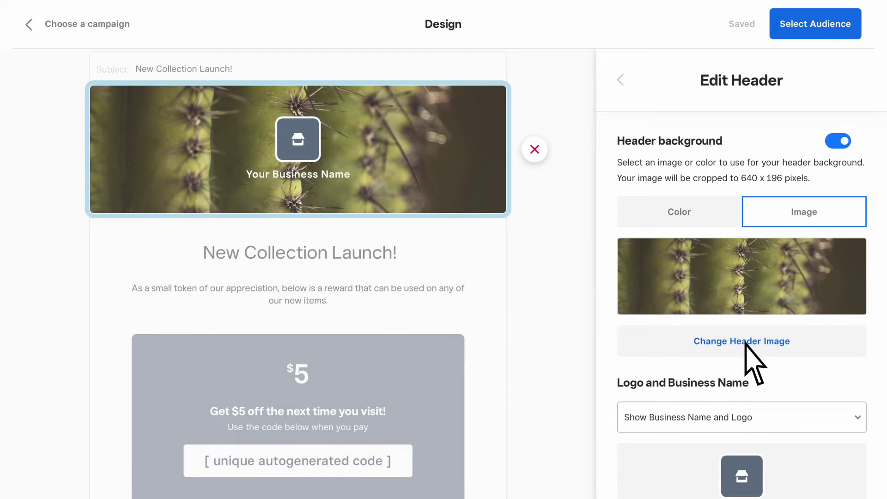
left_click(744, 342)
left_click(264, 411)
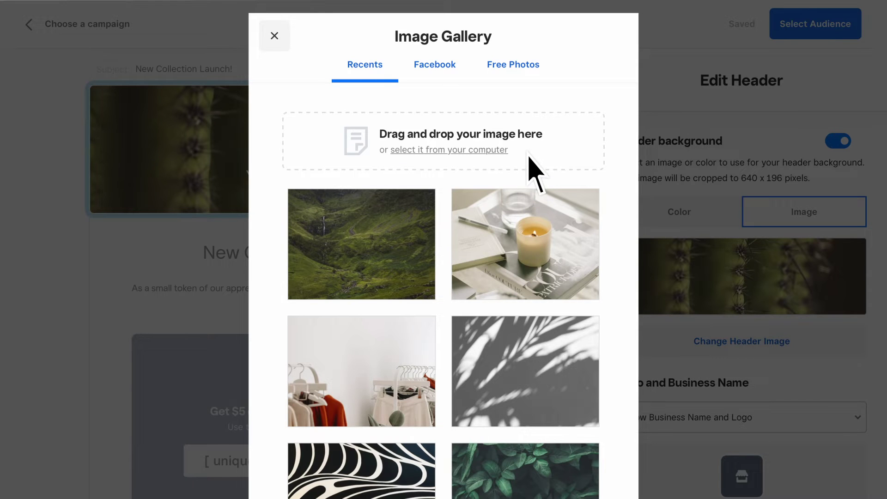
left_click(510, 69)
type("retail")
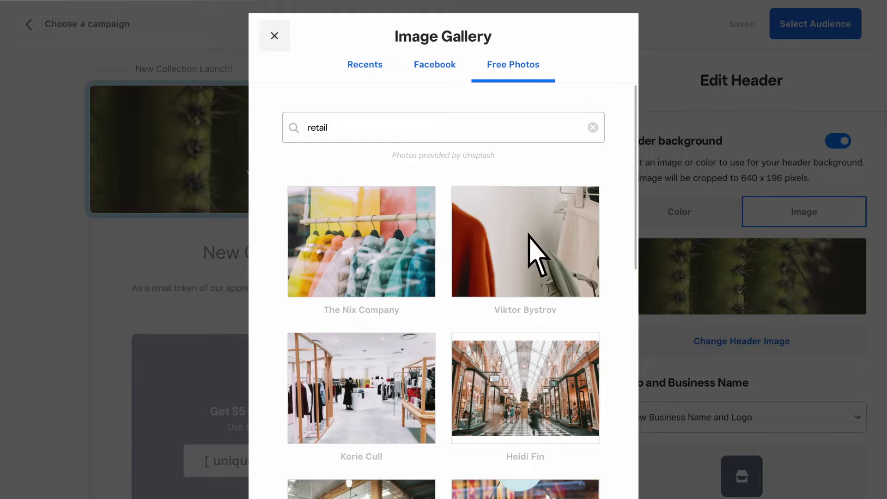
left_click(528, 232)
left_click(645, 423)
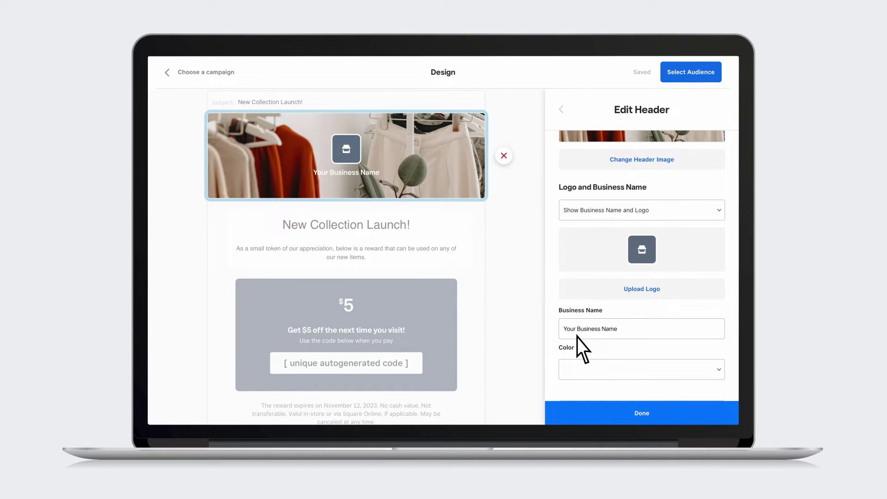
Set the header business name to 'Gold Rush Thread' and finish the header.
triple_click(577, 336)
type("Gold Rush Thread")
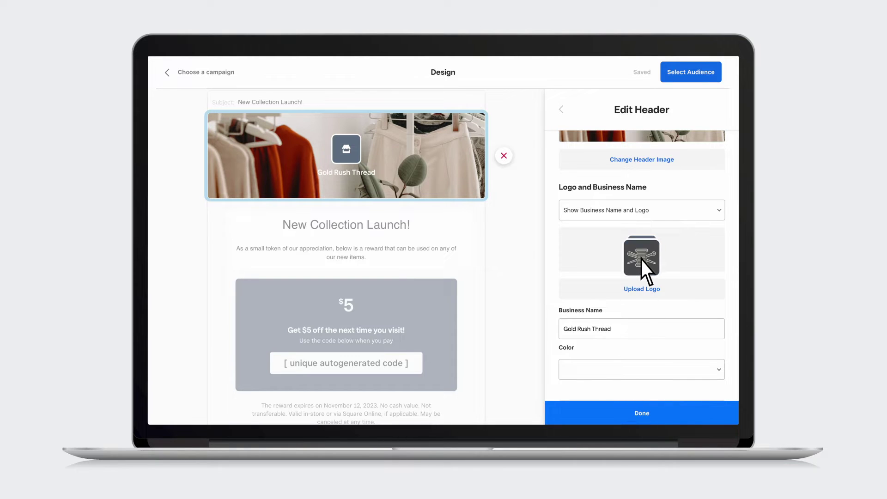
left_click(647, 413)
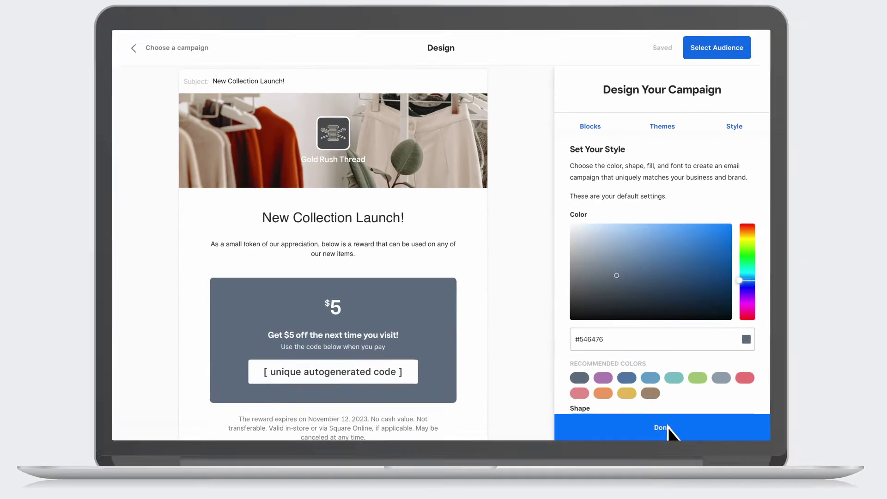
Apply the brown #997C61 style colour, recolouring the coupon block.
left_click(631, 383)
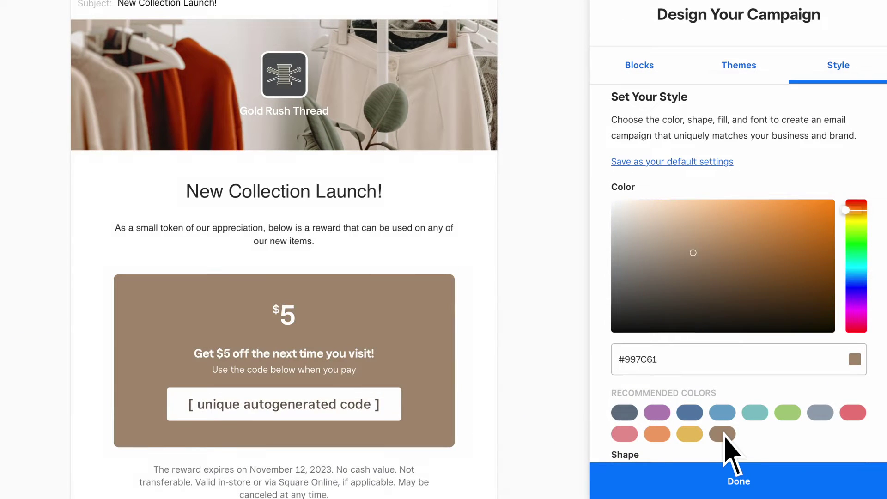
scroll(727, 443, "down", 7)
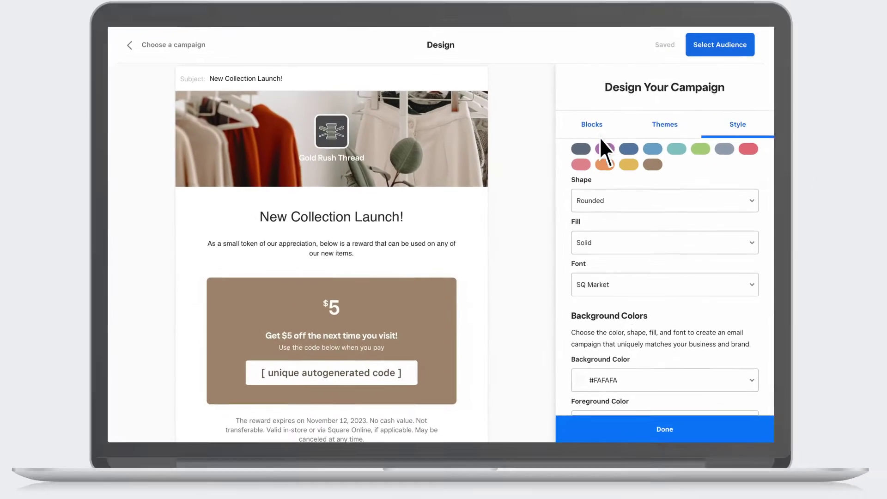
left_click(639, 65)
scroll(584, 154, "down", 1)
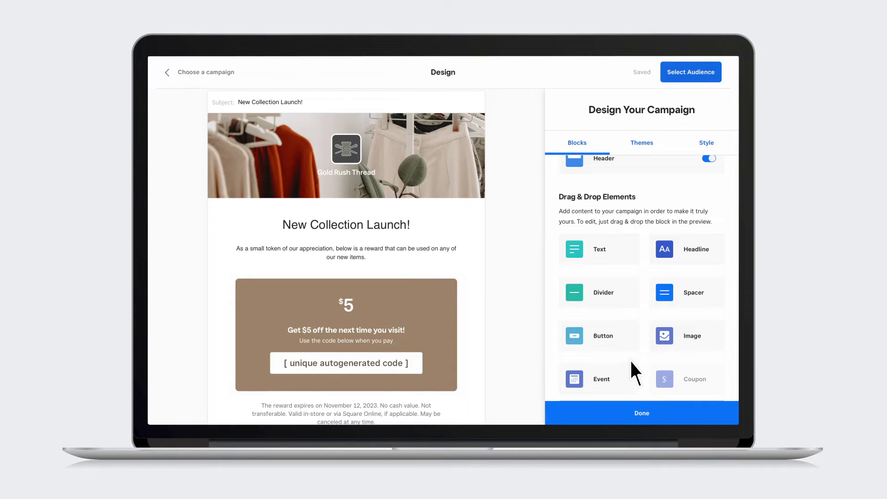
Add an Event block below the headline for 30 November, 7:00–9:00 pm at Cobble Hill.
left_click_drag(626, 384, 484, 242)
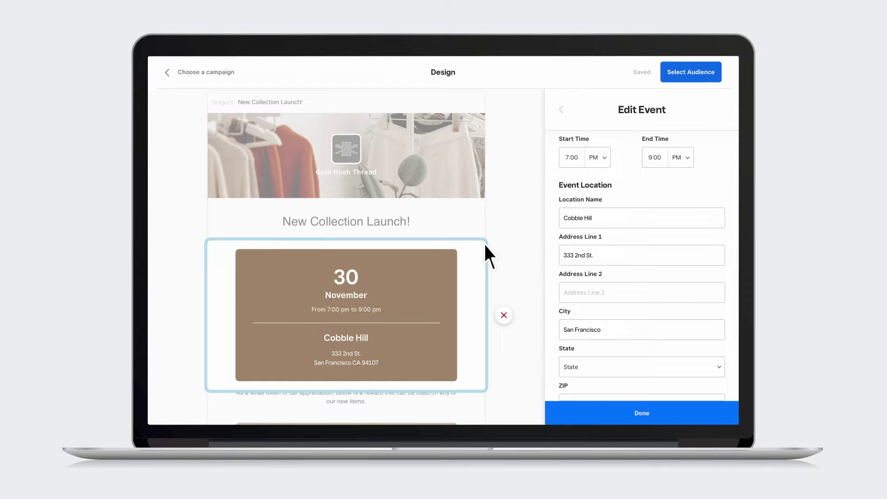
left_click(439, 218)
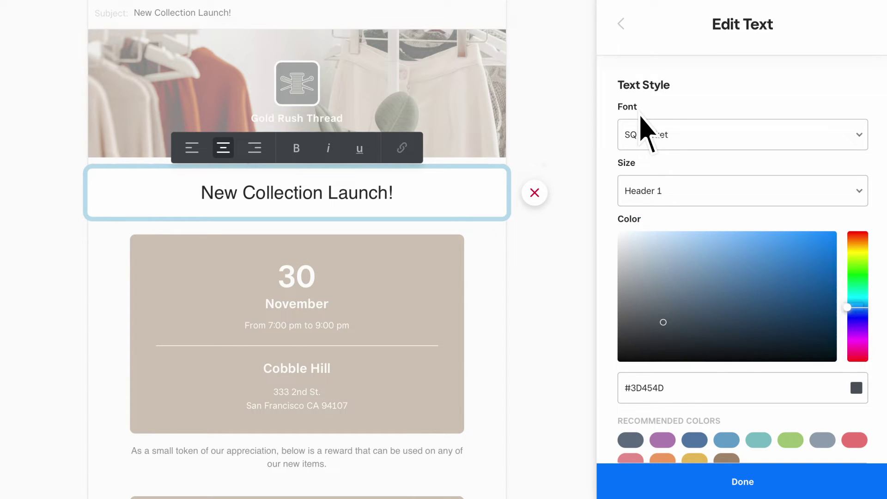
Bold the headline and raise the coupon's fixed discount from $5 to $10.
left_click(296, 148)
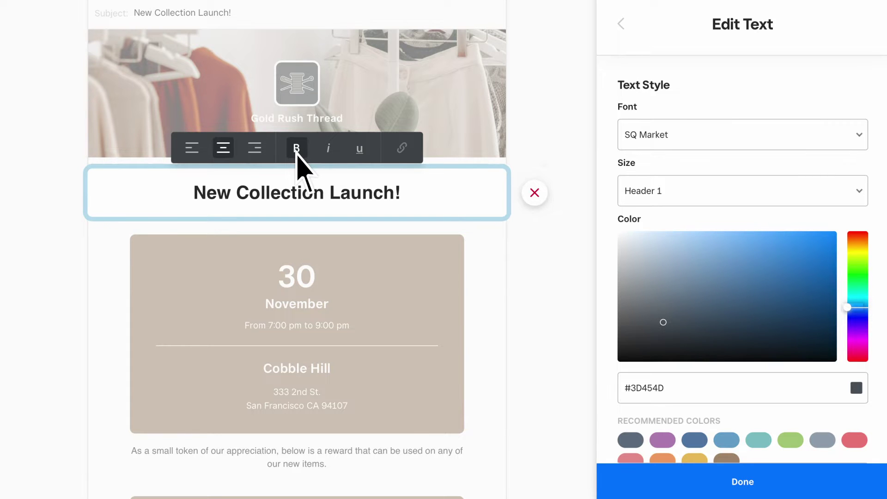
scroll(296, 153, "down", 6)
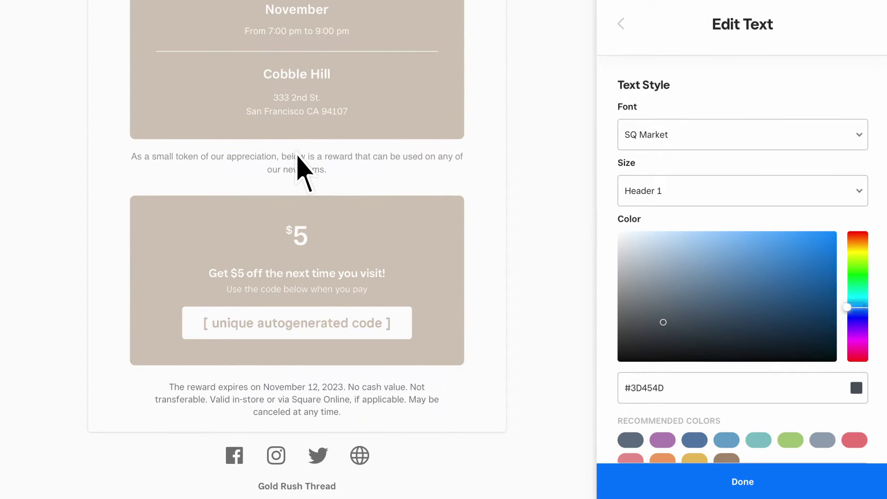
left_click(412, 254)
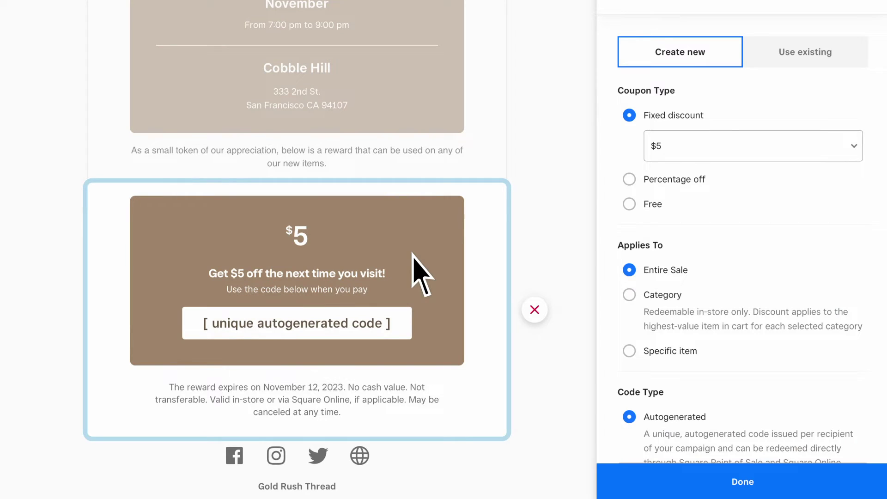
left_click(792, 149)
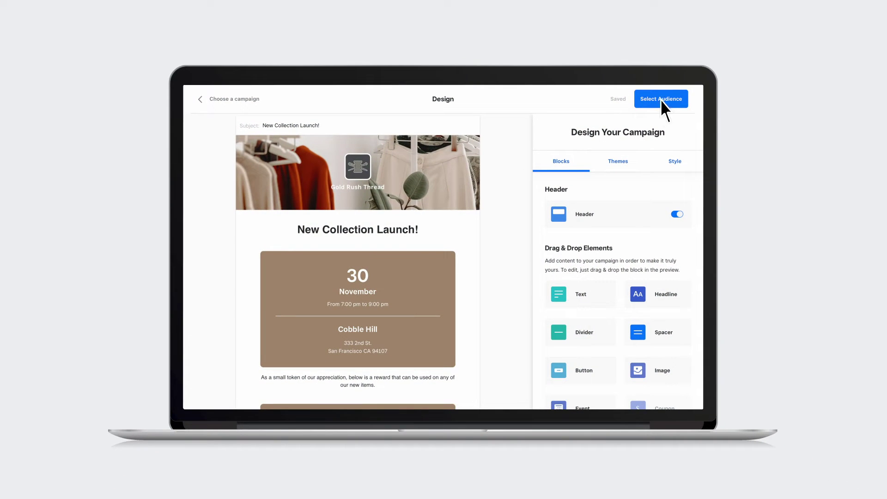
Choose a Custom audience and widen Marketing: Frequent Visitors to purchases in the past 2 months.
left_click(661, 99)
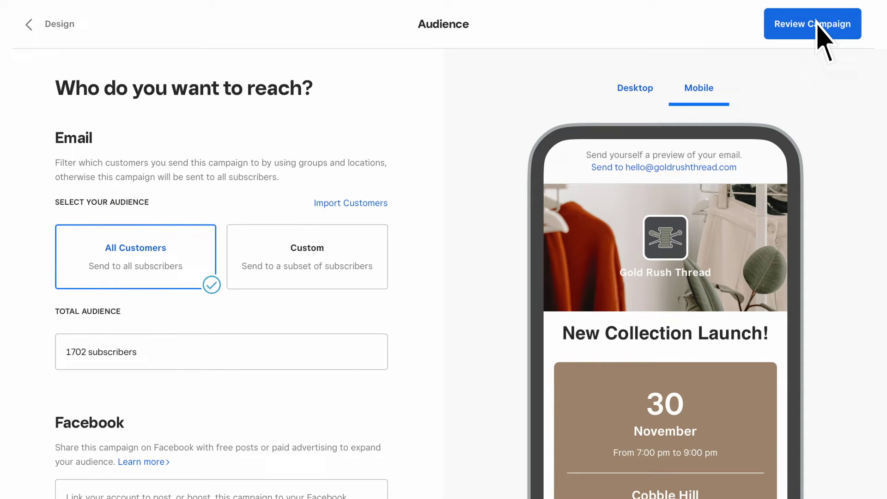
left_click(359, 251)
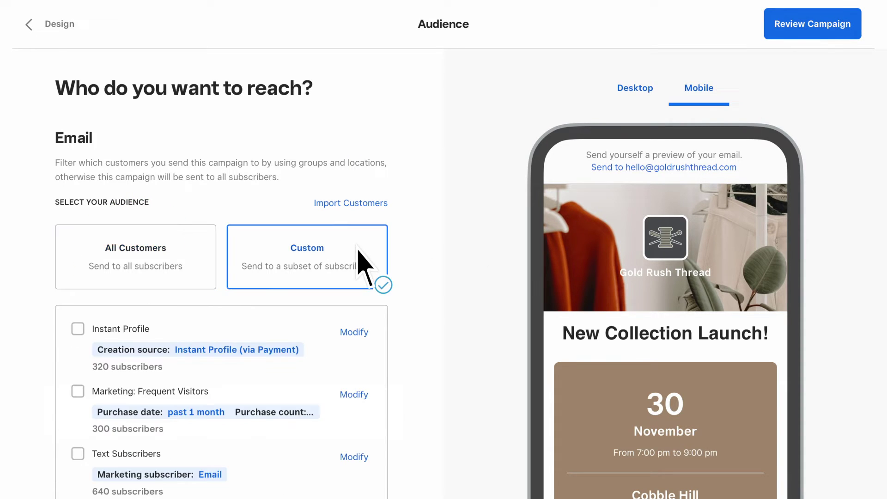
left_click(355, 394)
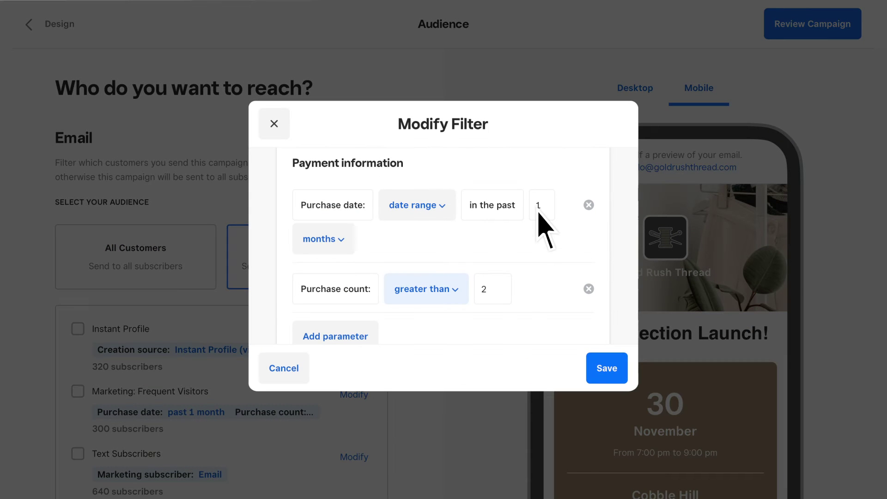
left_click(606, 369)
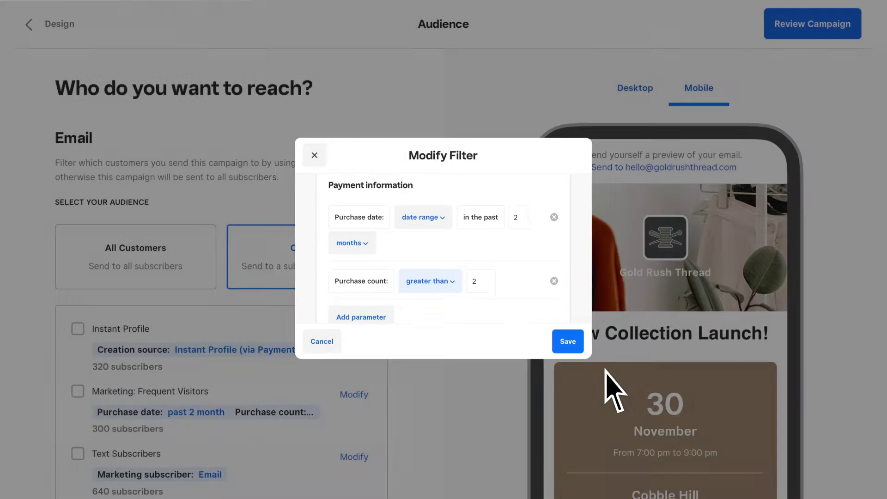
Create smart group 'New Collection Launch!' filtered to Category: Jackets (330 subscribers) as the audience.
scroll(358, 436, "down", 5)
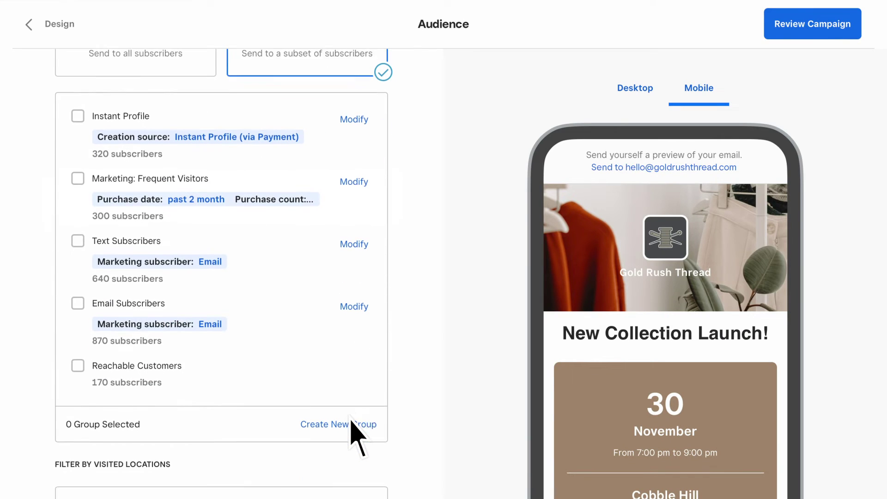
left_click(351, 416)
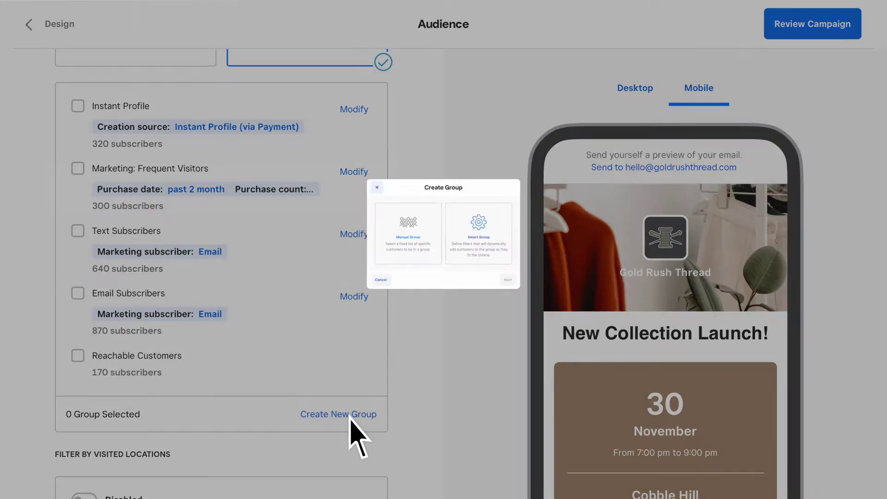
left_click(588, 247)
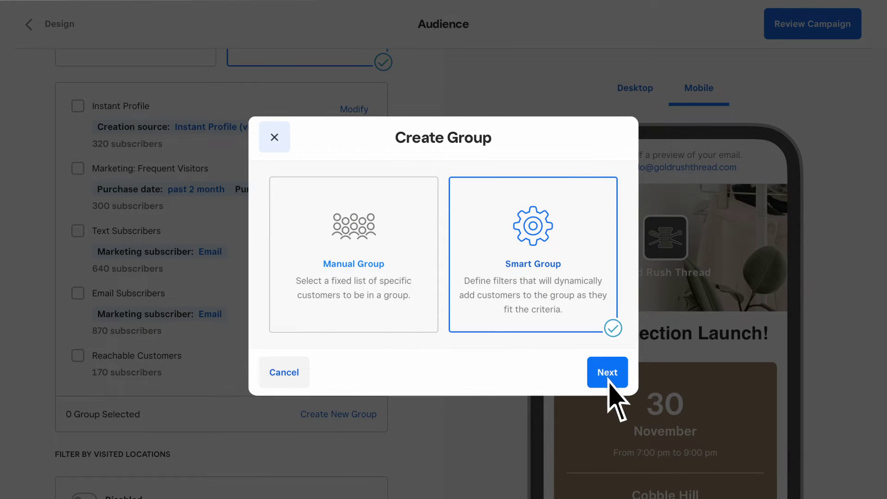
left_click(609, 373)
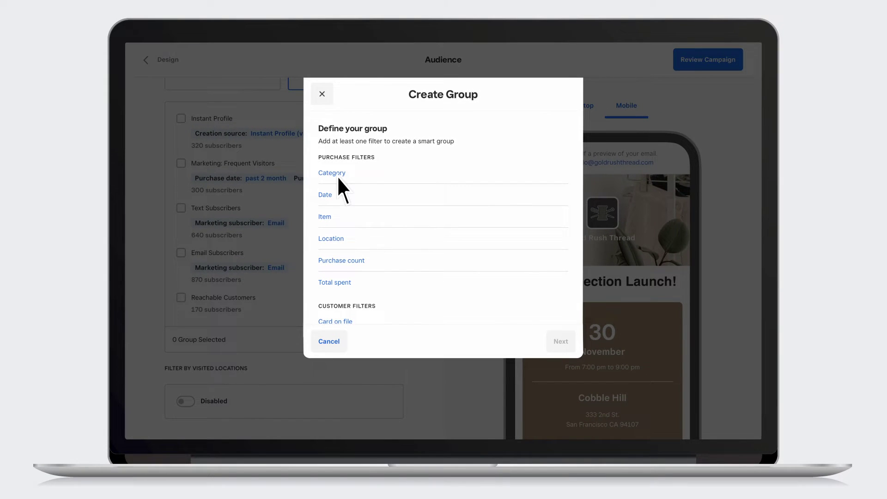
left_click(338, 178)
left_click(426, 201)
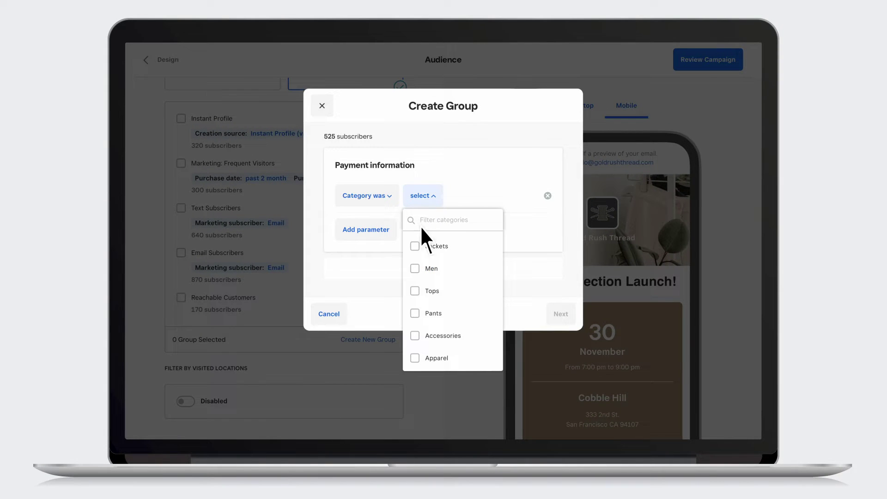
left_click(415, 248)
left_click(561, 318)
type("New Collection Launch!")
left_click(561, 319)
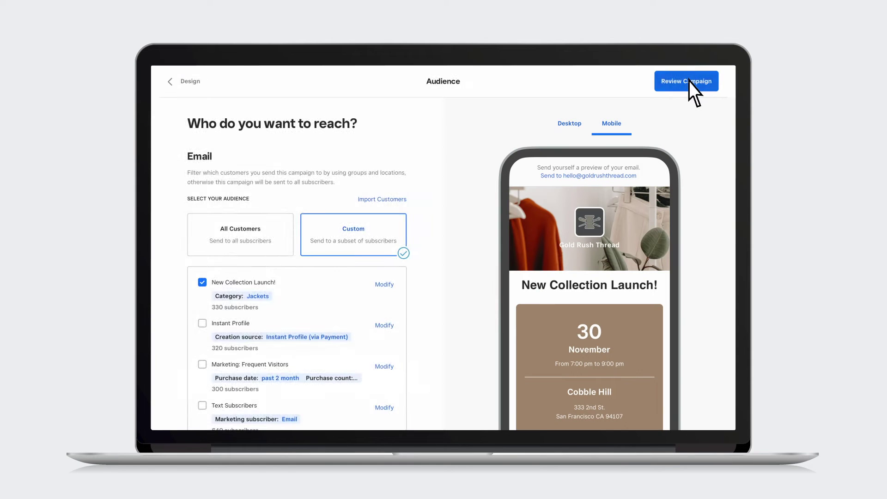
Schedule the email for Monday, October 31, 2023 at 12:30 pm, repeating monthly for 2 sends.
left_click(689, 81)
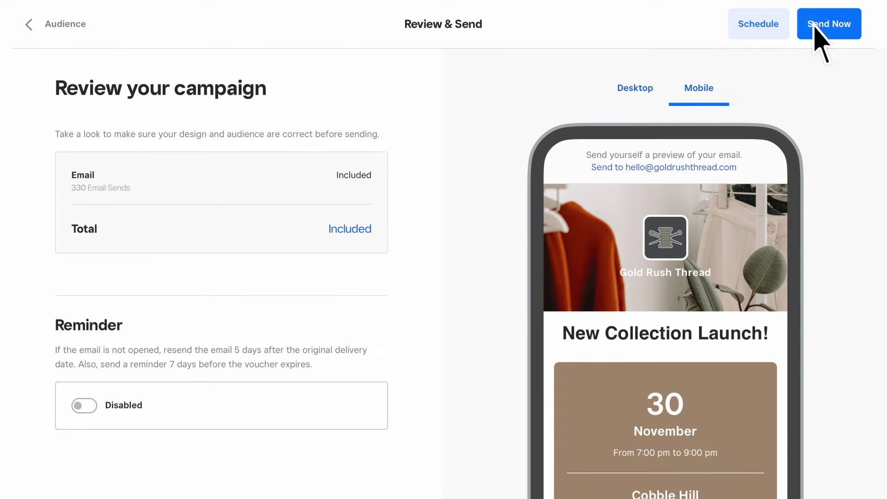
left_click(744, 25)
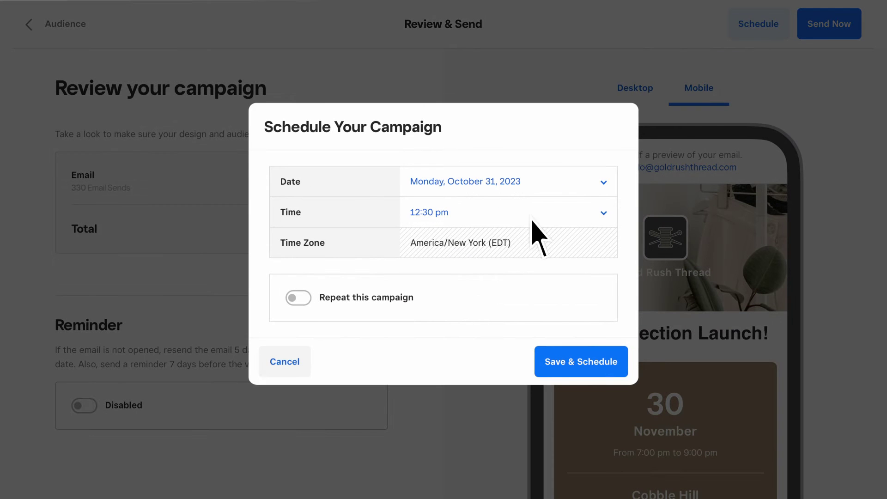
left_click(298, 297)
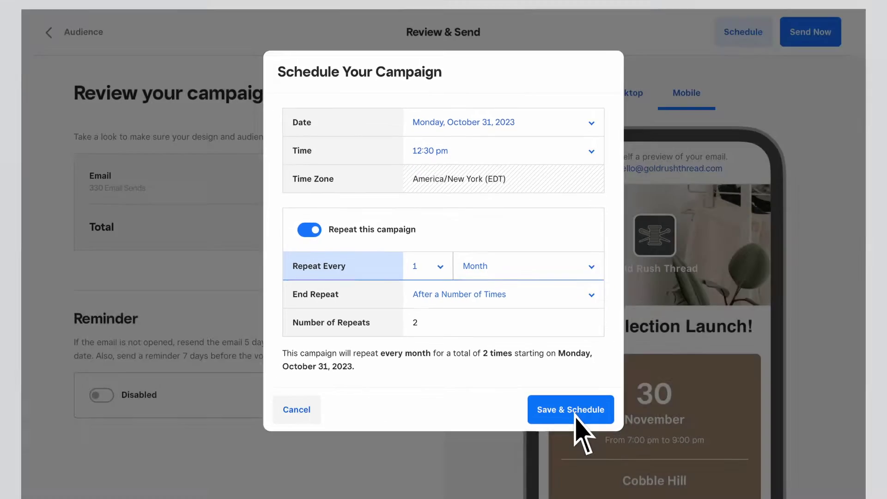
left_click(575, 412)
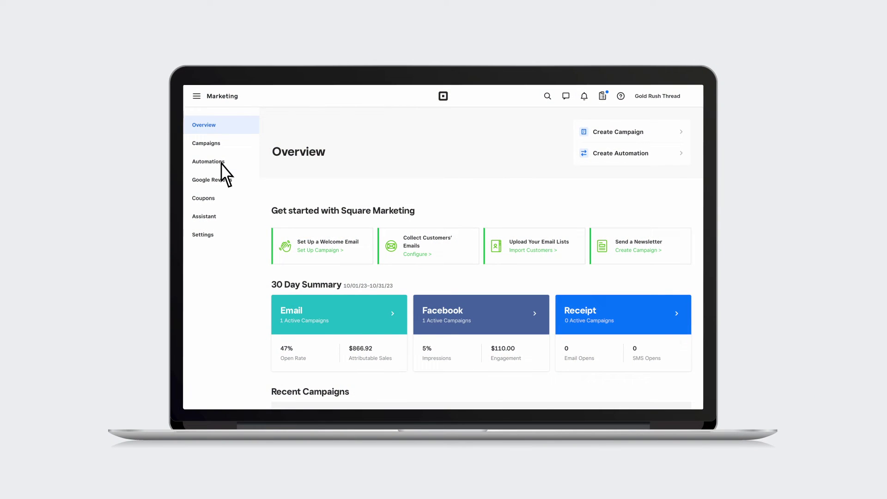
left_click(221, 162)
scroll(486, 295, "down", 5)
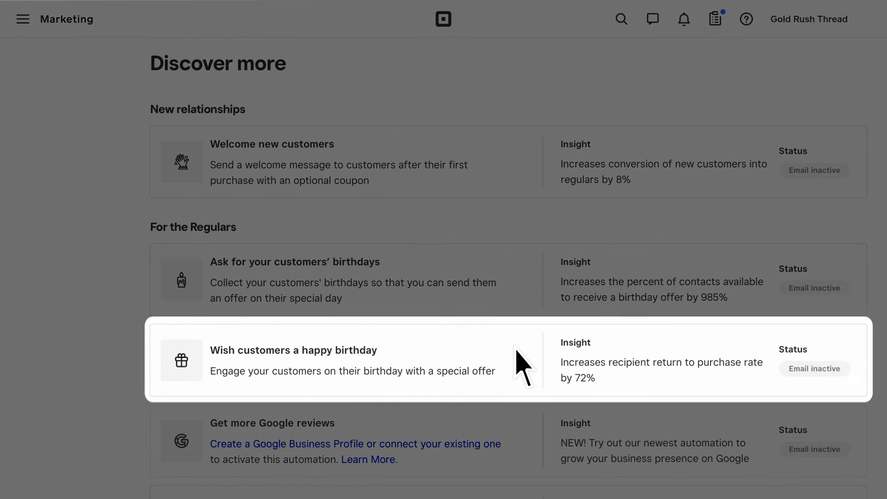
scroll(516, 350, "down", 7)
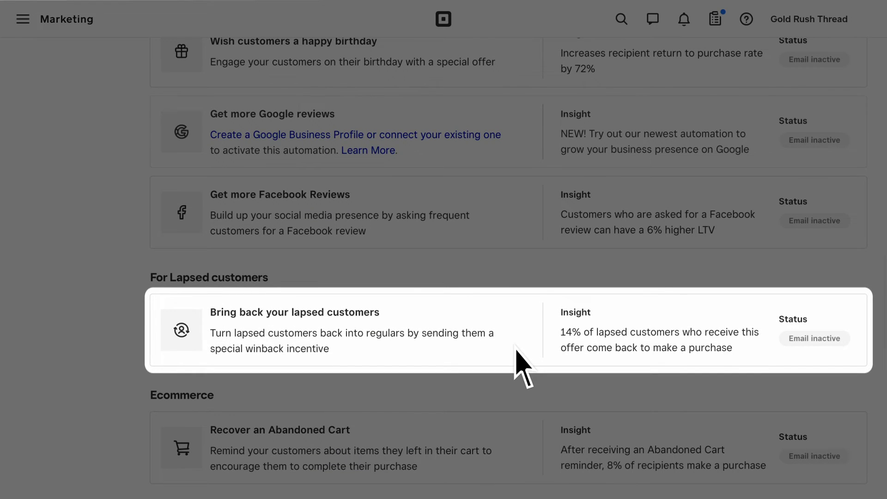
scroll(515, 350, "up", 15)
left_click(791, 89)
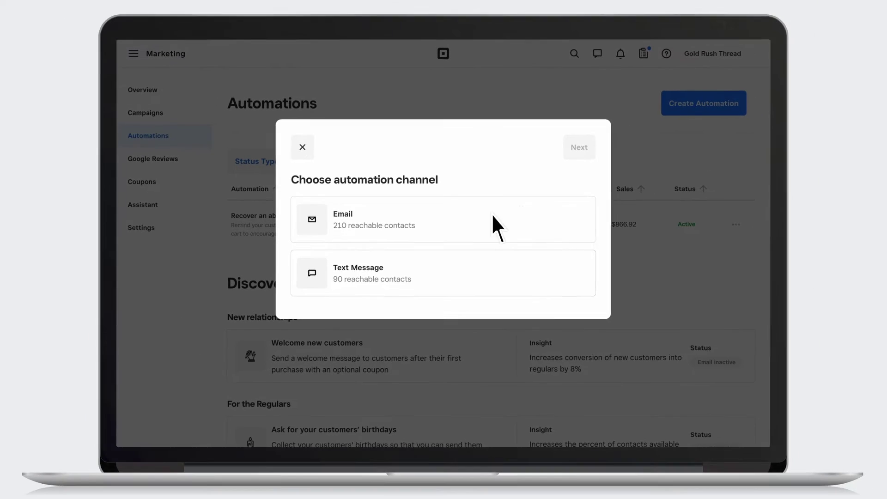
left_click(483, 238)
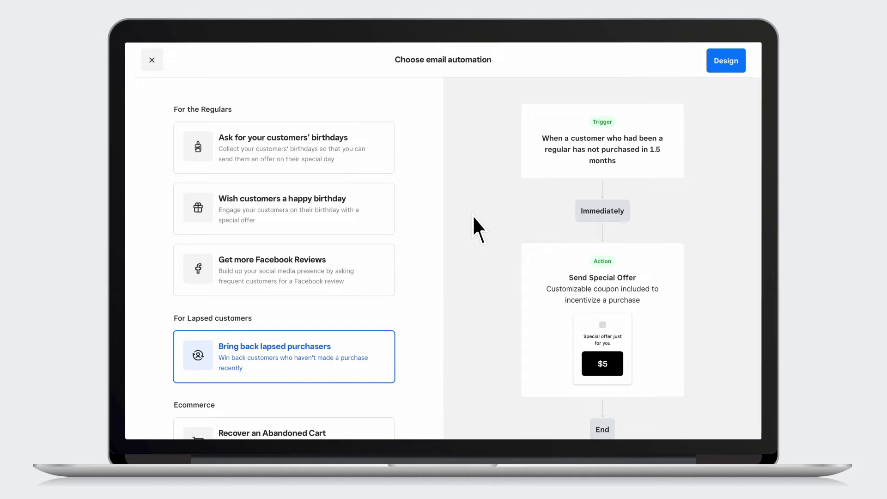
left_click(723, 61)
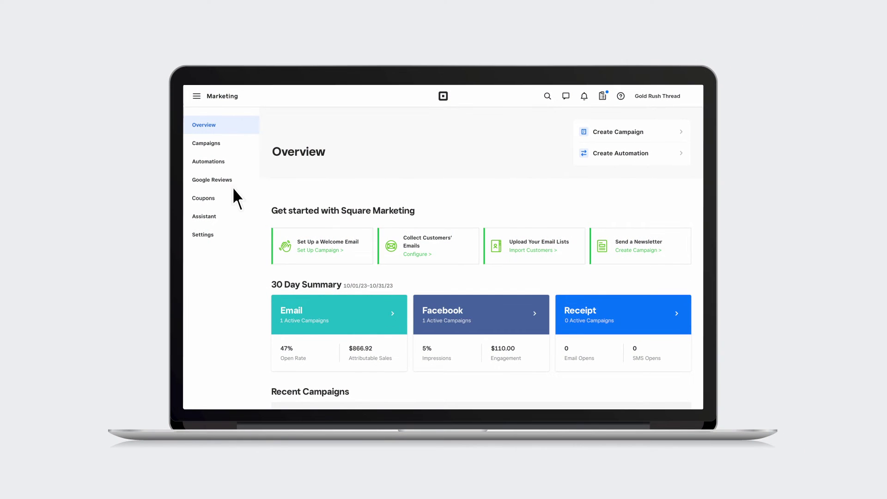
Set up Google reviews by signing in with the store's Google account and granting Square access.
left_click(214, 179)
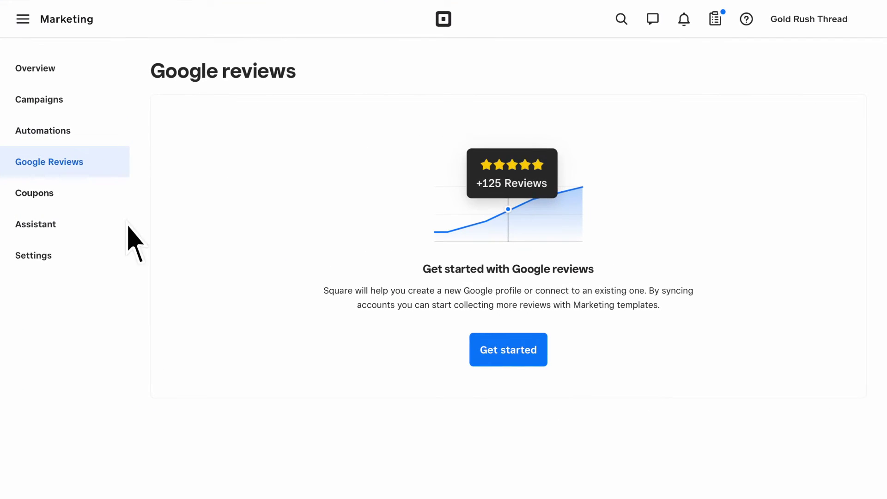
left_click(512, 351)
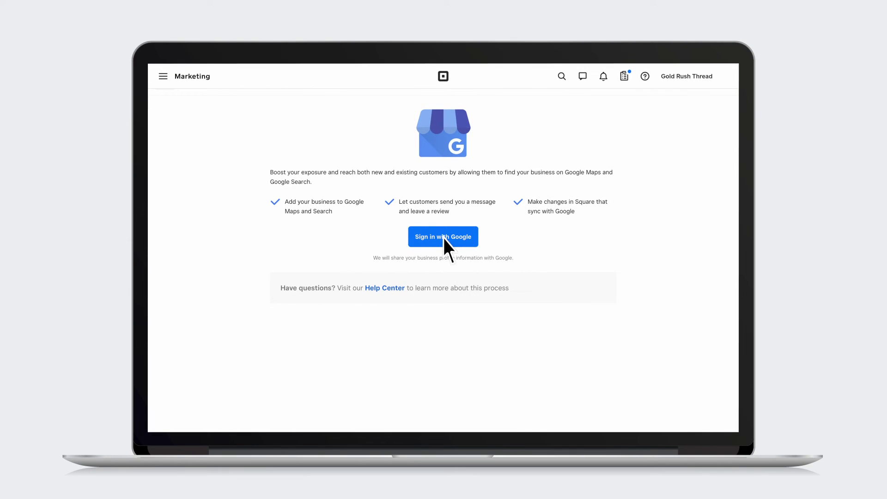
left_click(442, 237)
left_click(395, 215)
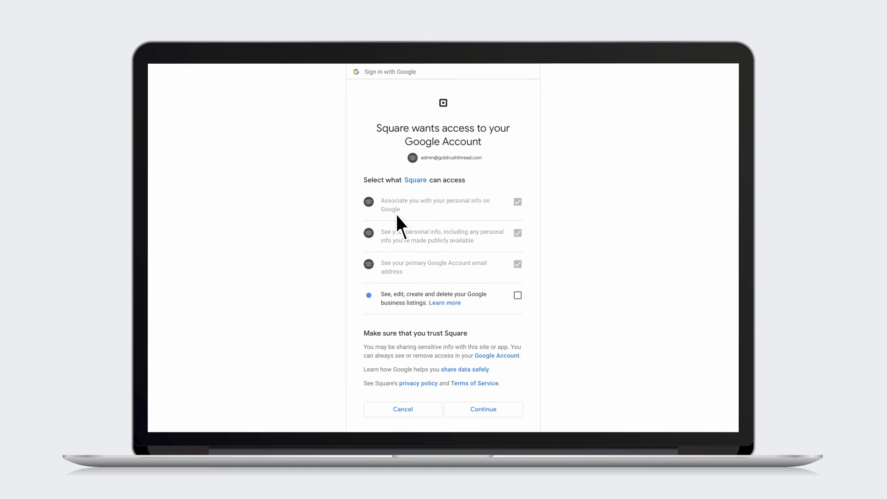
left_click(480, 409)
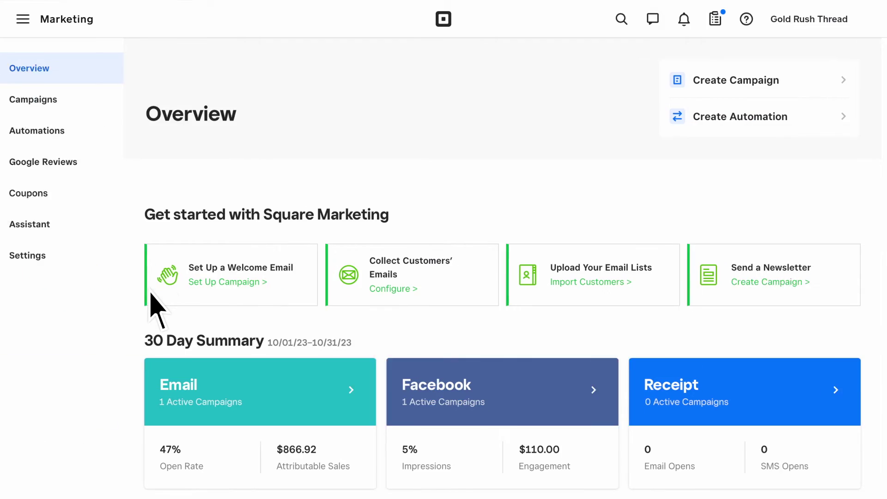
Create a percentage-off coupon named NEWCOLLECTION at 5% for the entire sale and activate it.
left_click(61, 162)
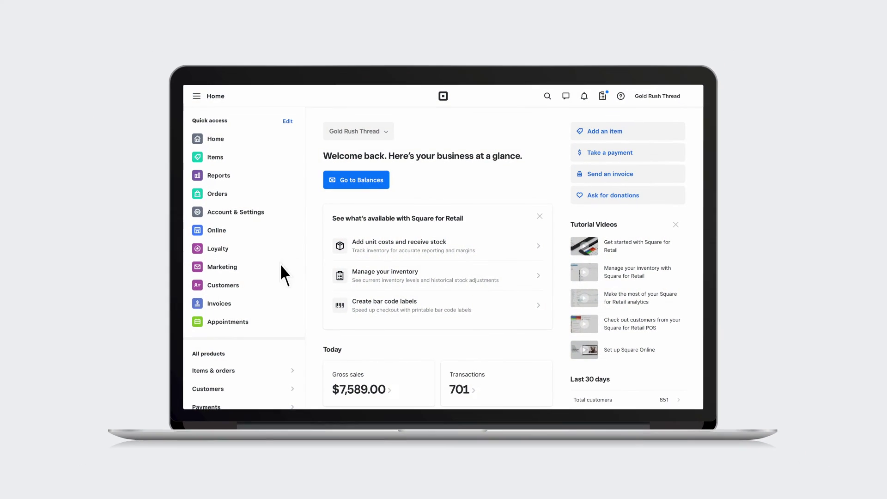
left_click(232, 267)
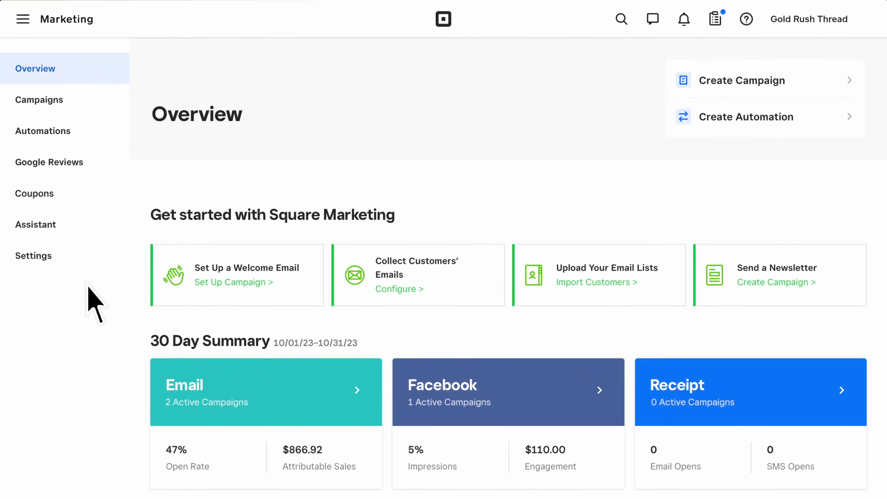
left_click(49, 198)
left_click(505, 292)
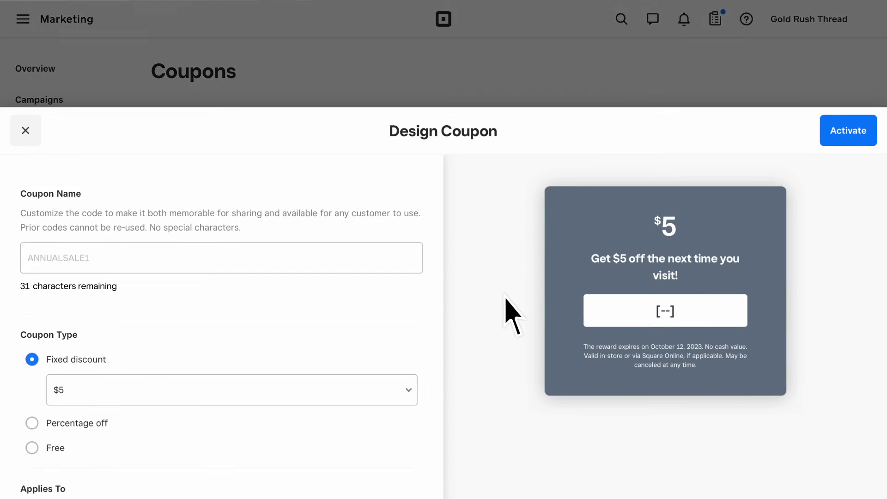
left_click(25, 159)
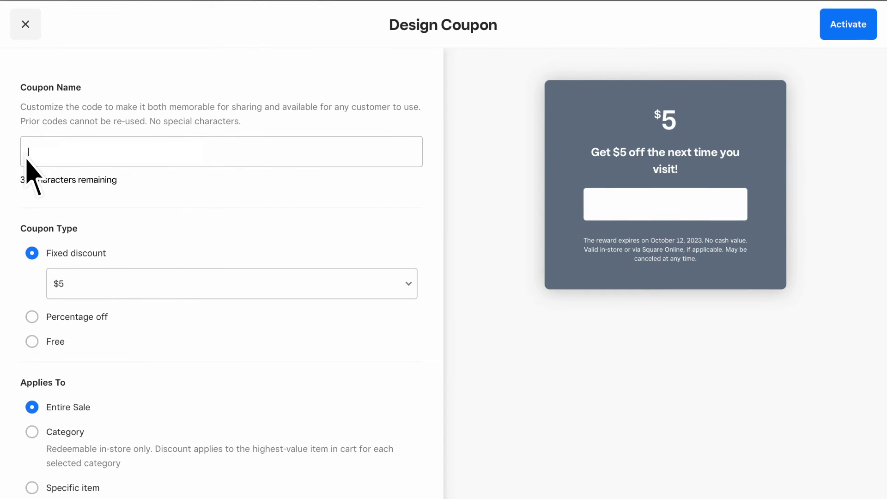
type("NEWCOLLECTION")
left_click(32, 317)
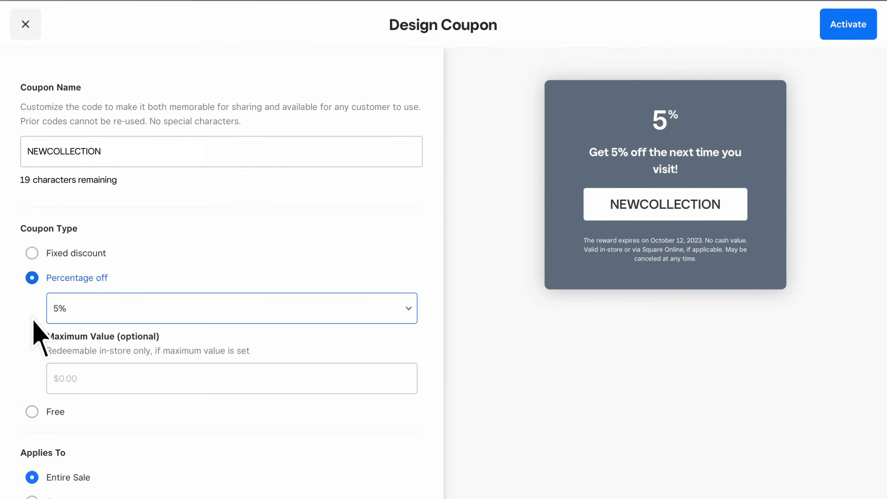
left_click(845, 26)
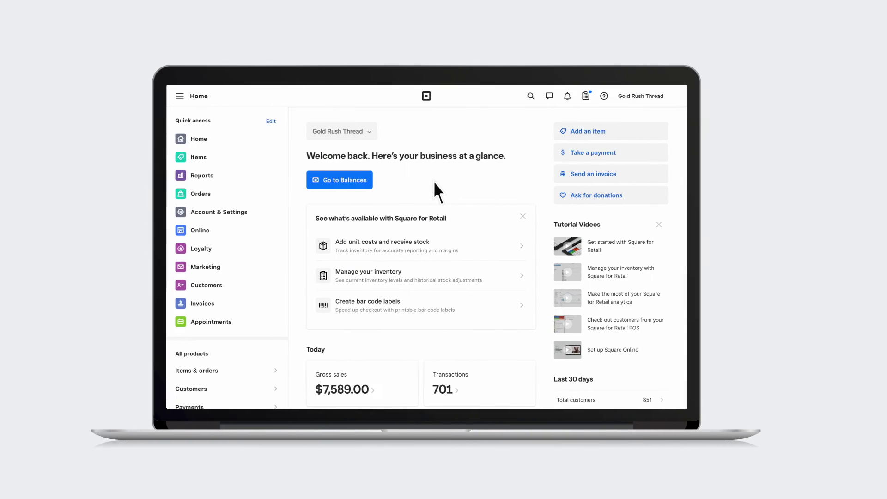
Read through the New Collection Launch campaign report, then close it to return to Campaigns.
left_click(232, 270)
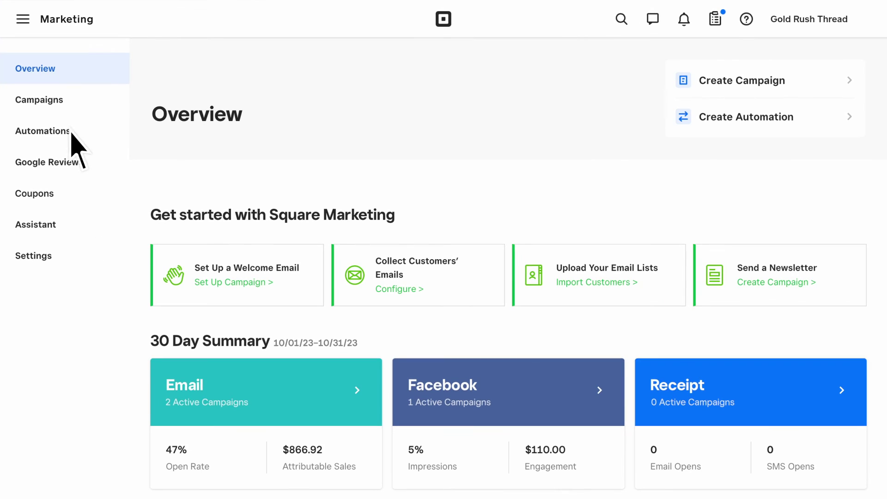
left_click(49, 104)
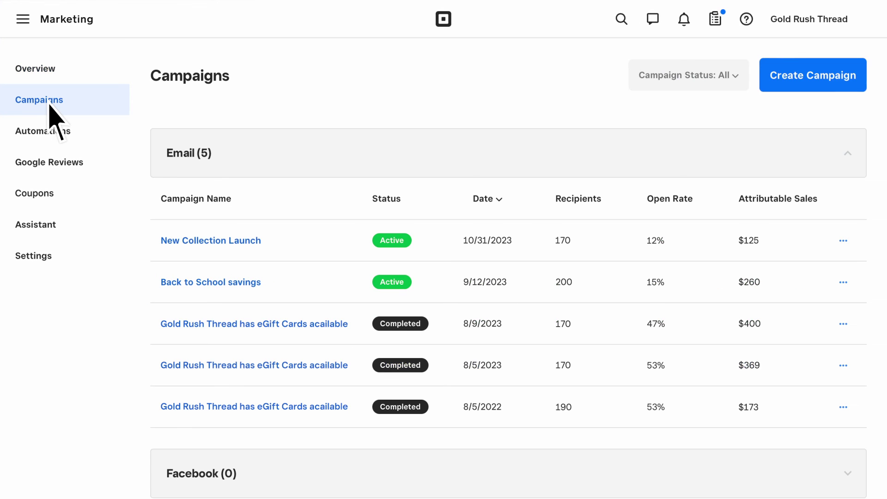
left_click(322, 242)
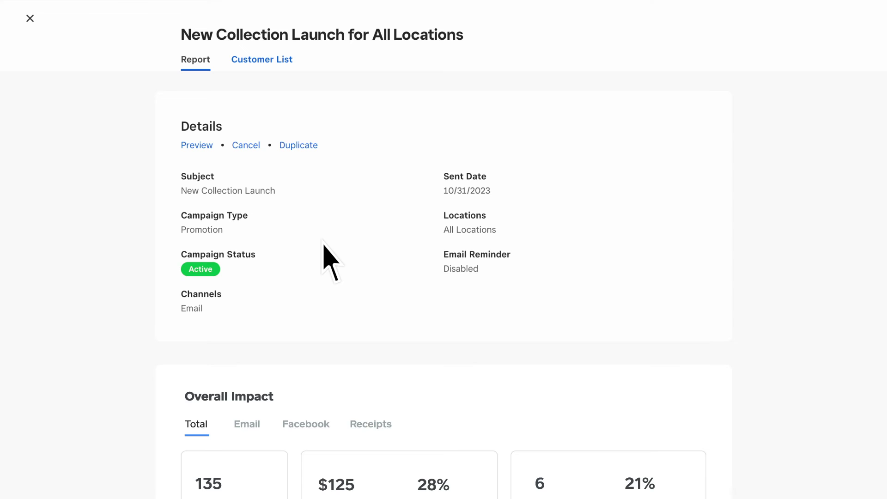
scroll(323, 246, "down", 2)
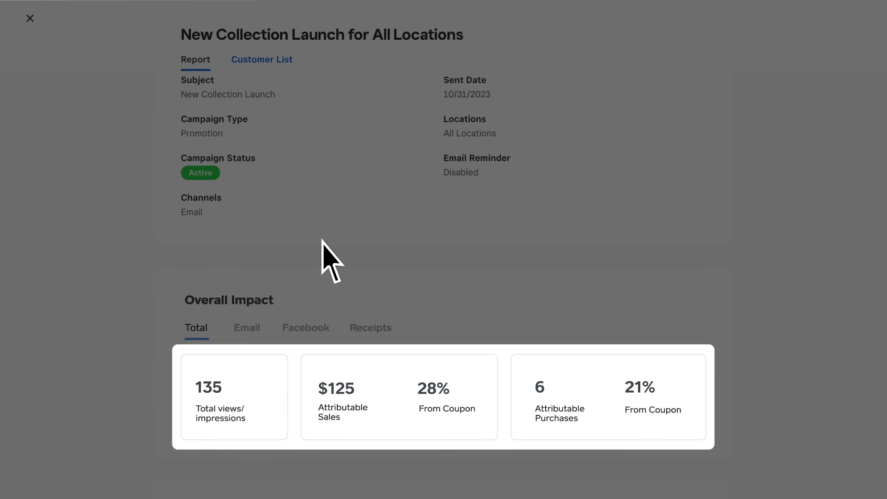
scroll(323, 242, "down", 7)
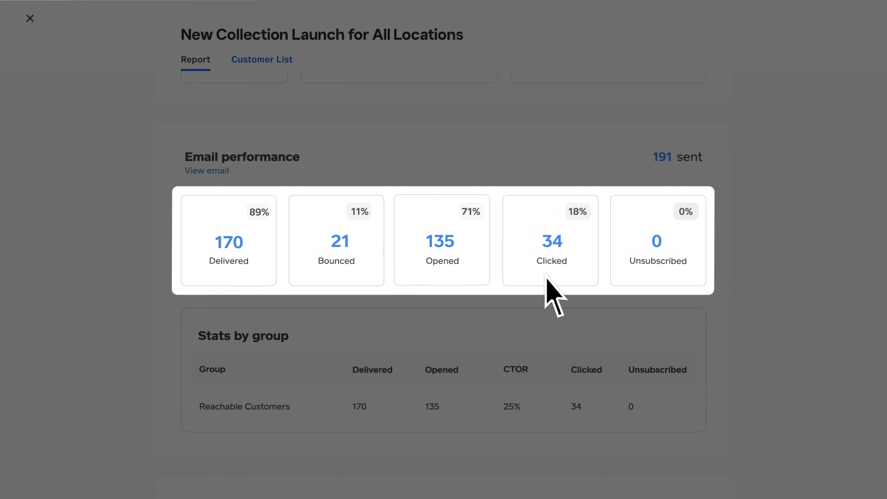
scroll(546, 277, "down", 8)
left_click(30, 18)
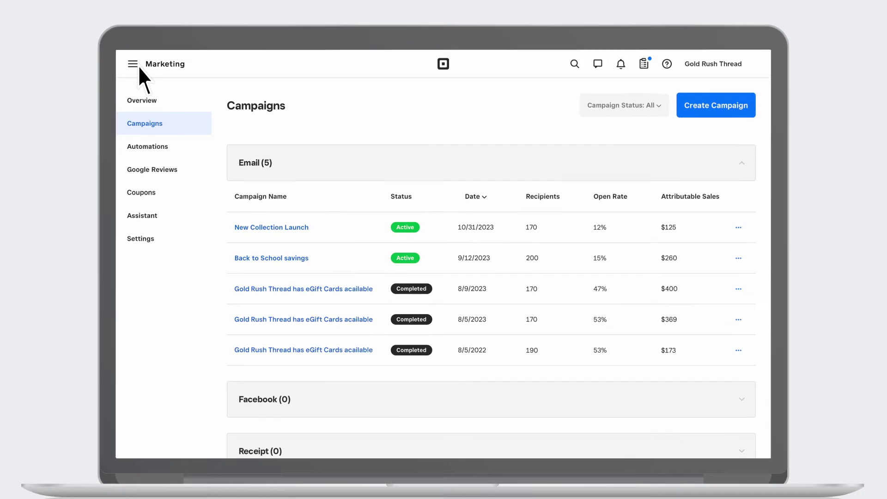